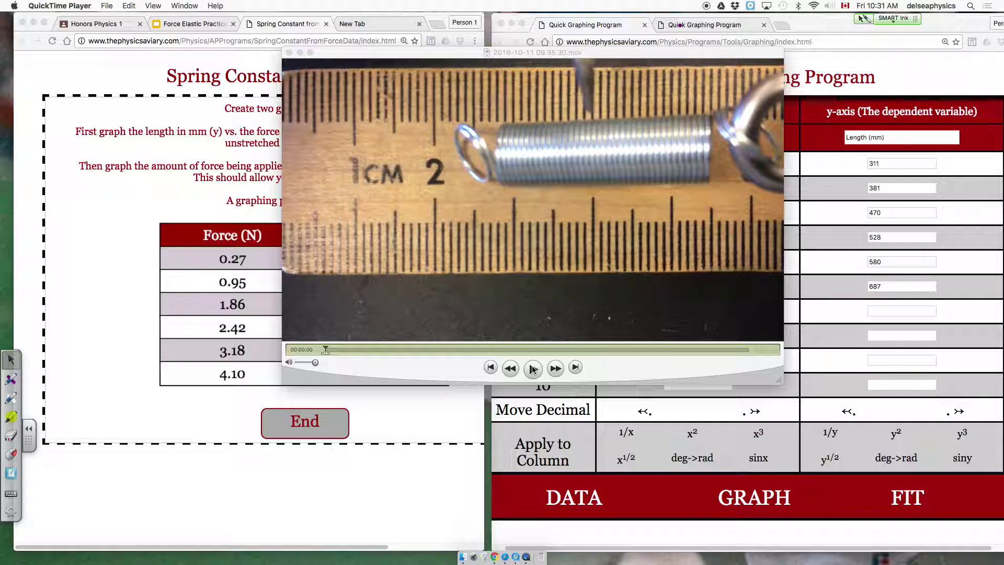
Step: Play the spring-and-ruler clip in QuickTime Player to watch the spring stretch against the ruler
click(533, 368)
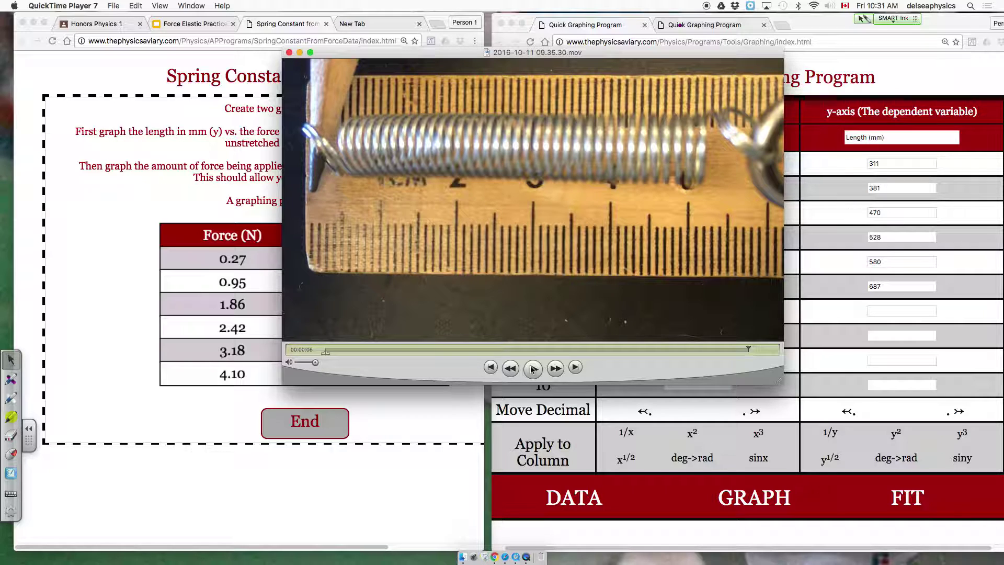
click(288, 52)
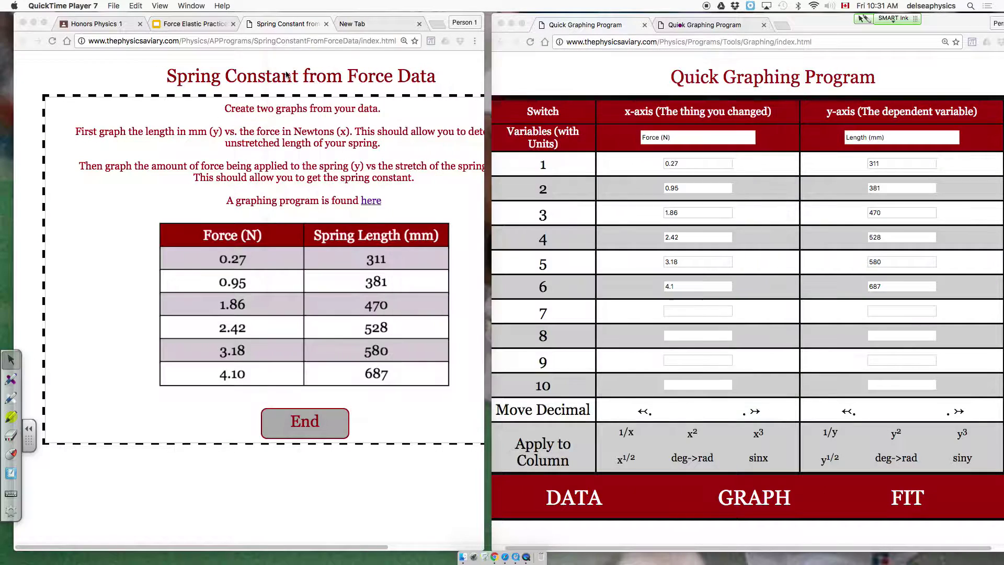
click(193, 204)
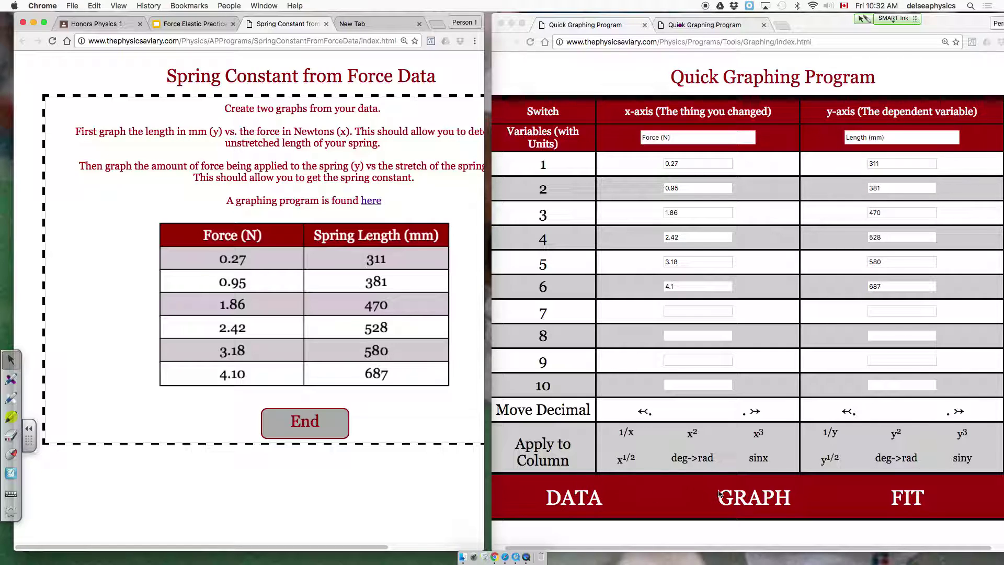
Step: Plot Length (mm) against Force (N) and apply a linear fit, y = 96.13x + 288.08
click(741, 497)
click(738, 495)
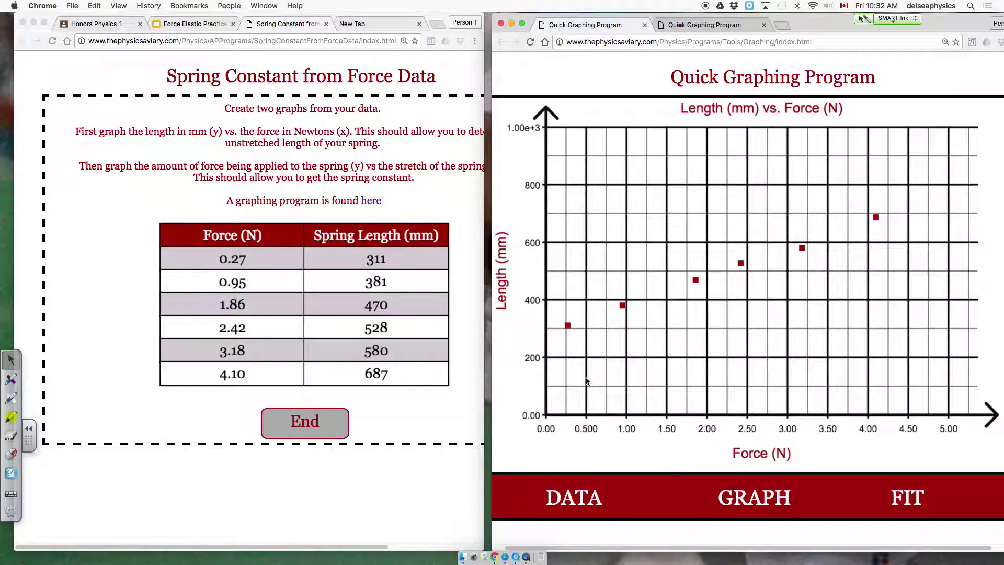
click(913, 500)
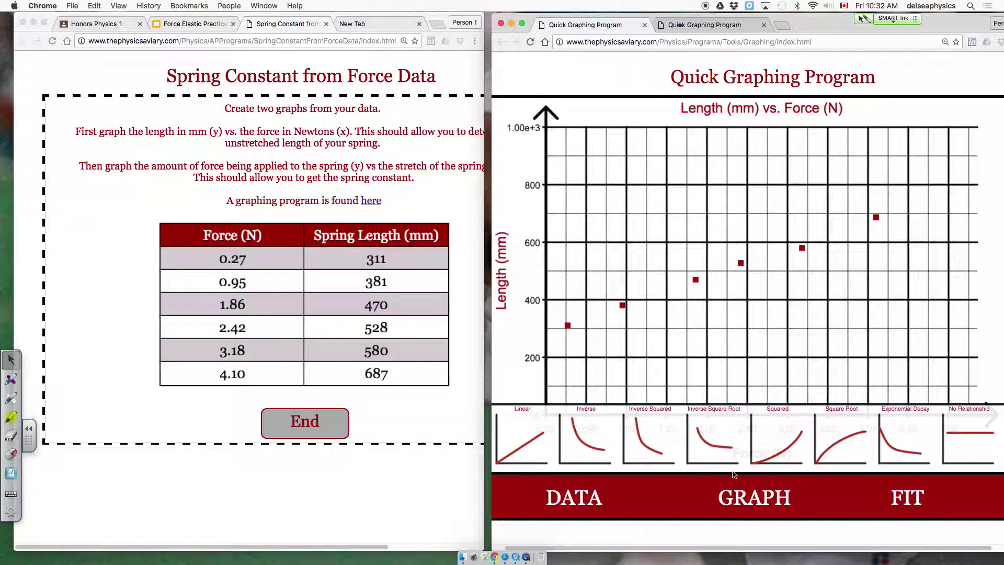
click(522, 444)
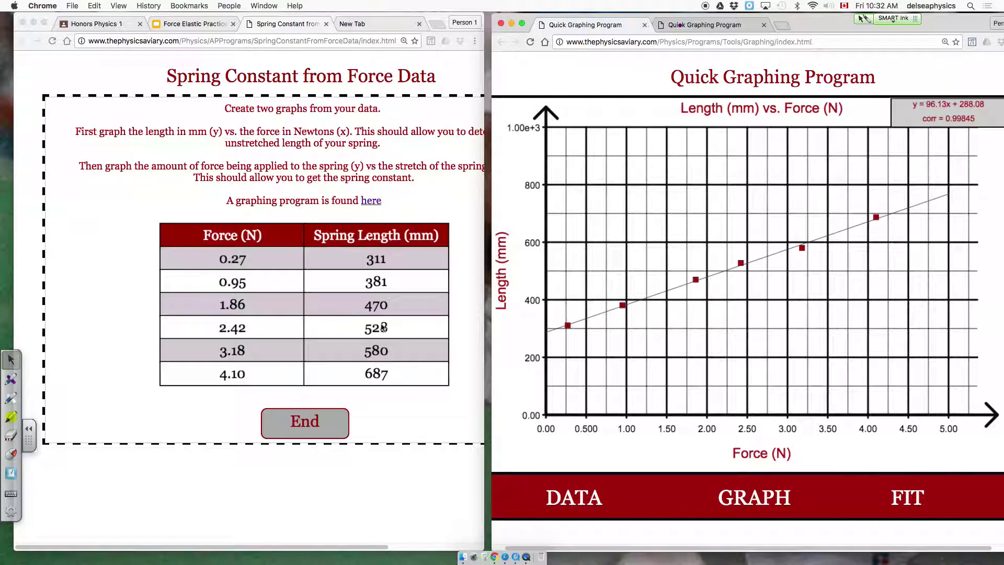
click(10, 379)
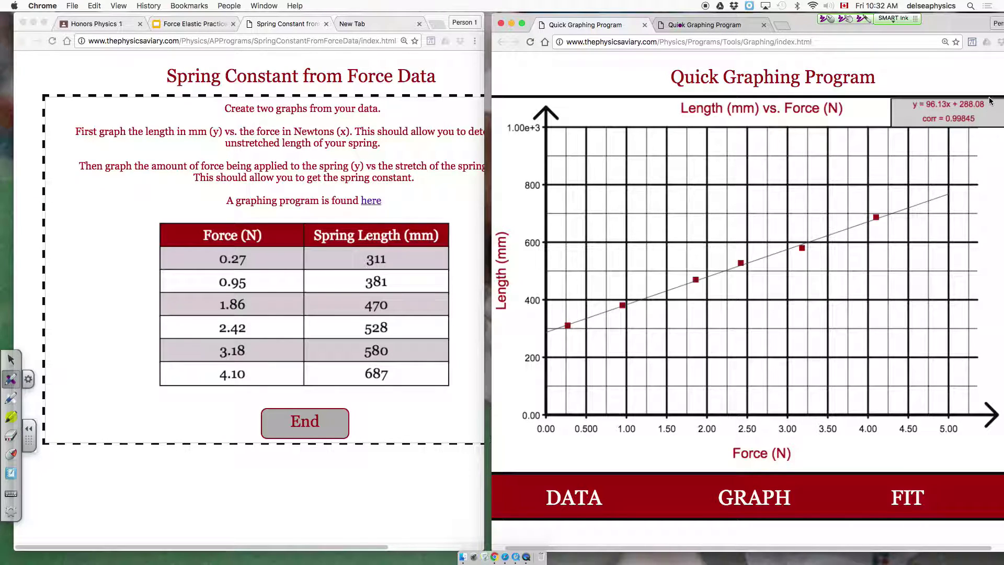
Step: Ink-mark the 288.08 intercept on the graph's length axis and write '288 mm' beside the instructions
mouse_move(989, 96)
mouse_down()
mouse_move(955, 107)
mouse_move(990, 106)
mouse_move(975, 93)
mouse_up()
mouse_move(539, 332)
mouse_down()
mouse_move(552, 332)
mouse_move(511, 337)
mouse_move(525, 325)
mouse_up()
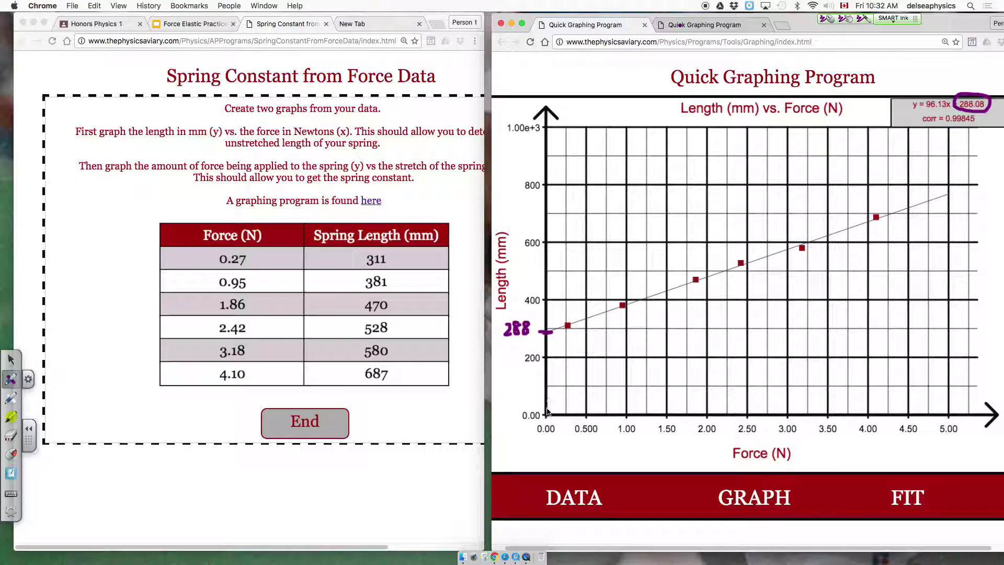
drag(547, 413, 547, 335)
drag(543, 405, 553, 406)
drag(542, 338, 555, 340)
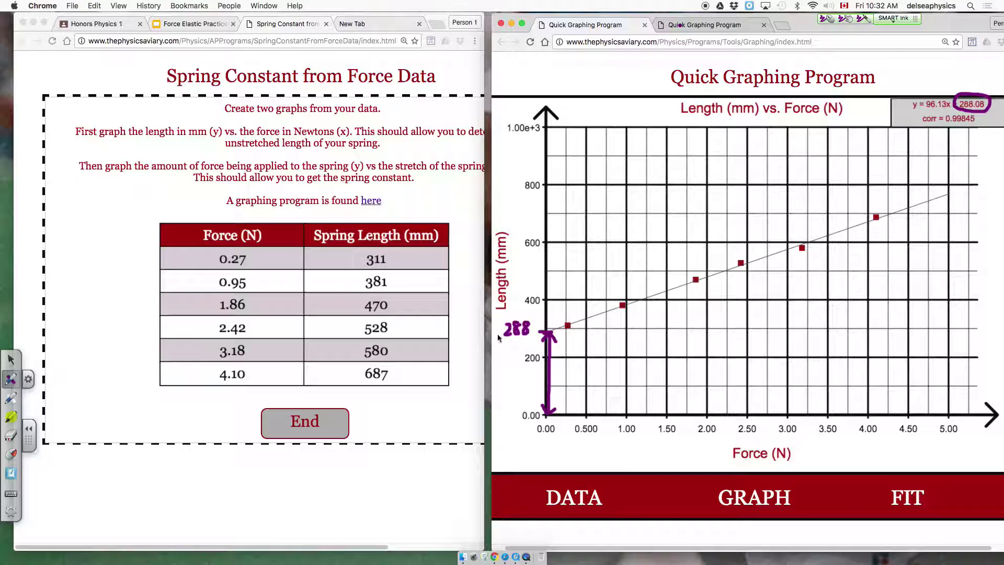
mouse_move(70, 194)
mouse_down()
mouse_move(81, 193)
mouse_move(84, 213)
mouse_move(99, 194)
mouse_move(121, 211)
mouse_move(119, 201)
mouse_move(153, 212)
mouse_up()
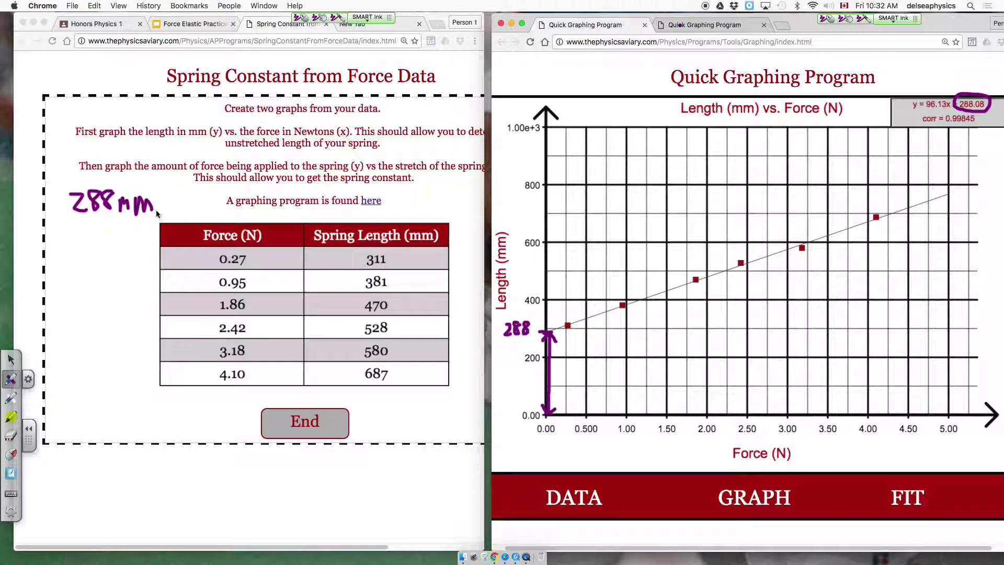
Step: Clear all ink from the graph and switch to the second graphing tab's Stretch vs. Force table
click(898, 20)
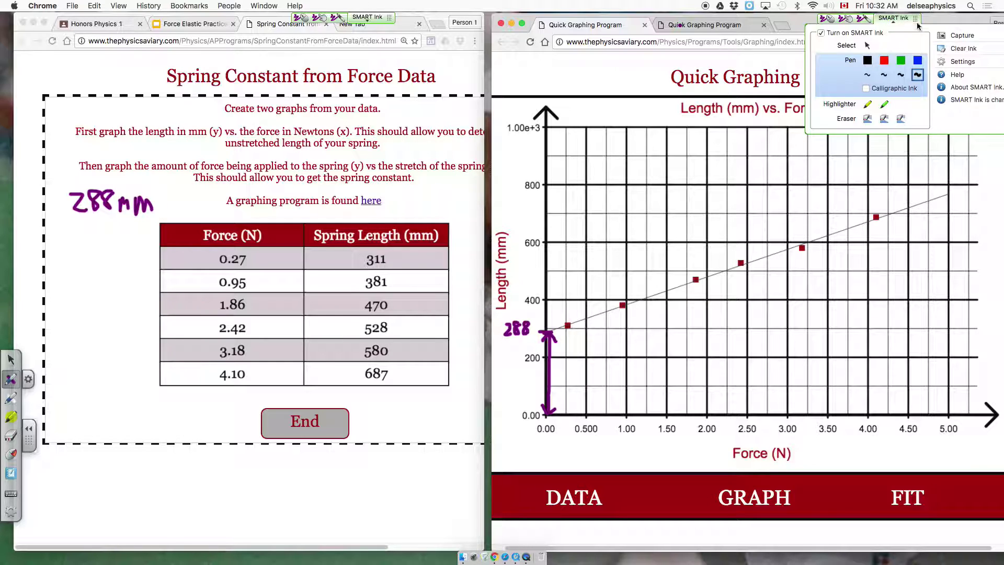
click(952, 49)
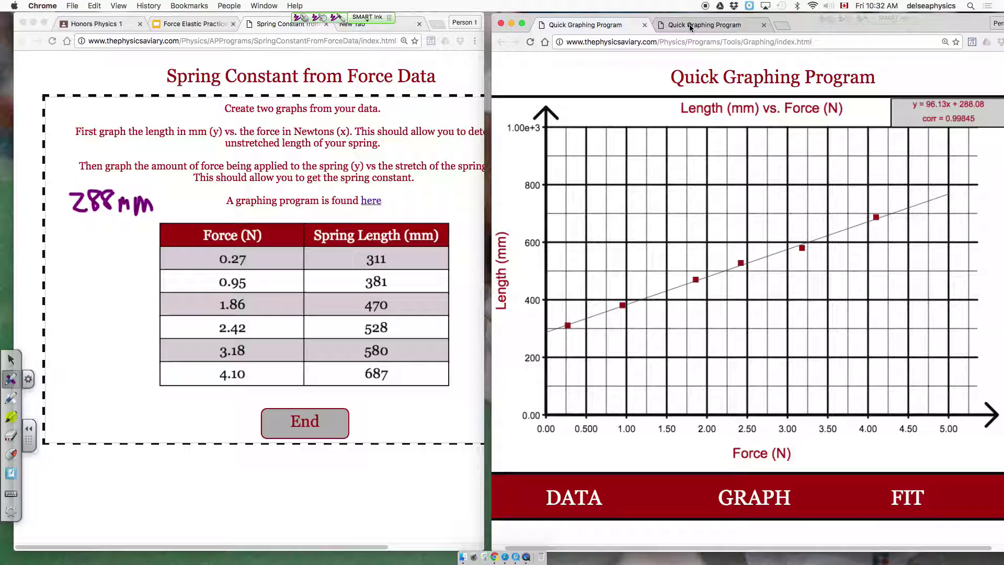
click(11, 360)
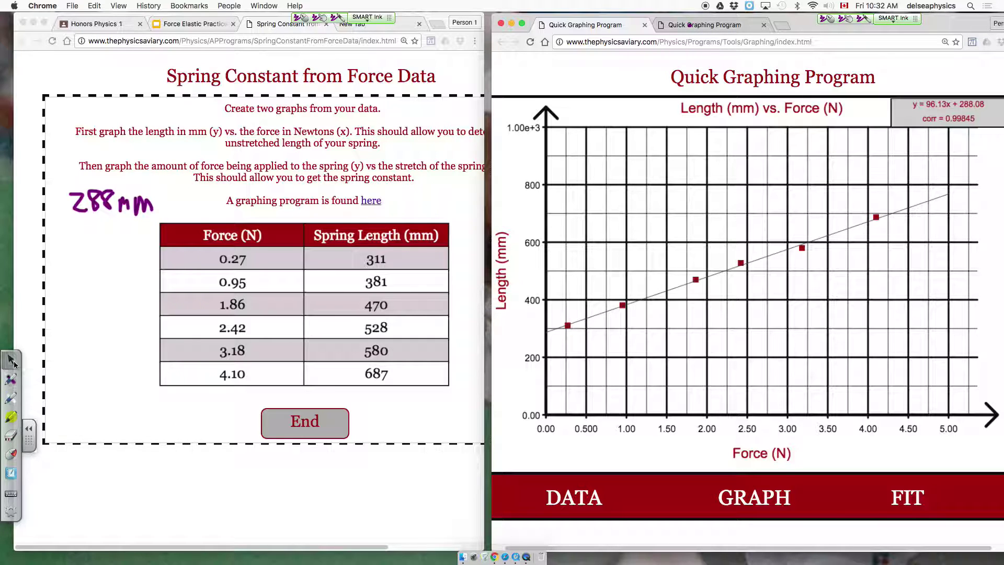
click(710, 25)
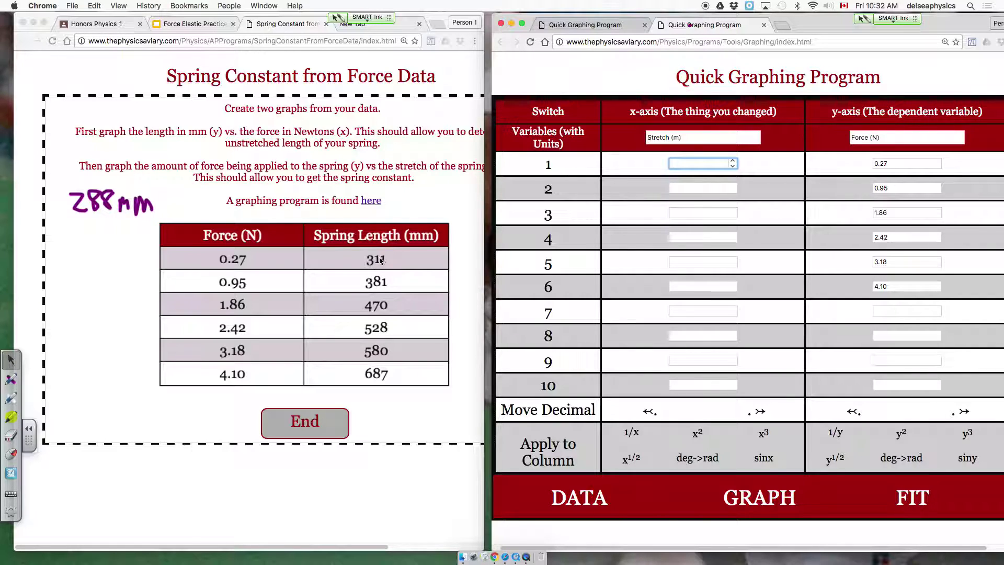
Step: Handwrite '− 288' after the spring lengths 311, 381 and 470 to work out the stretches
click(10, 379)
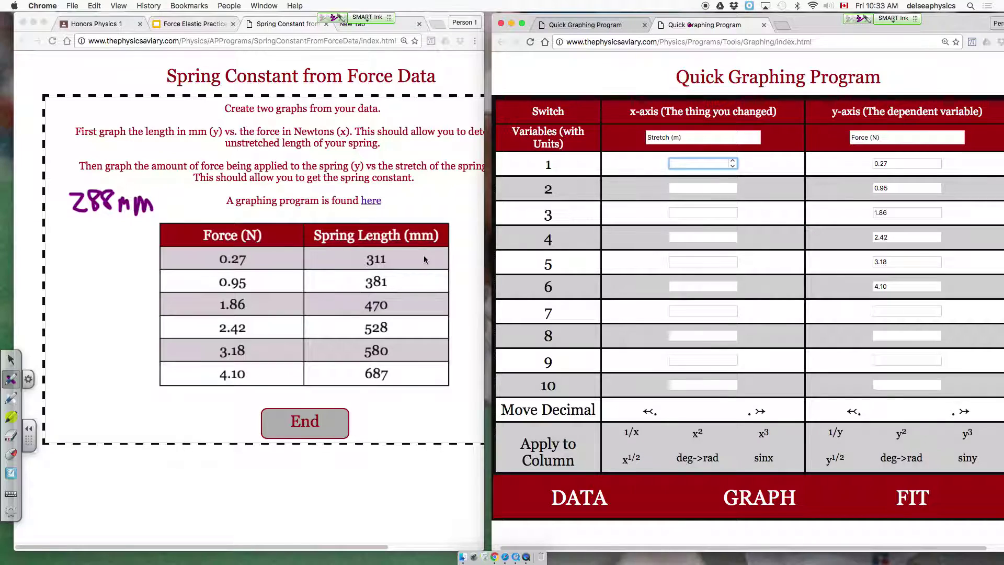
mouse_move(393, 262)
mouse_down()
mouse_move(433, 256)
mouse_move(427, 261)
mouse_up()
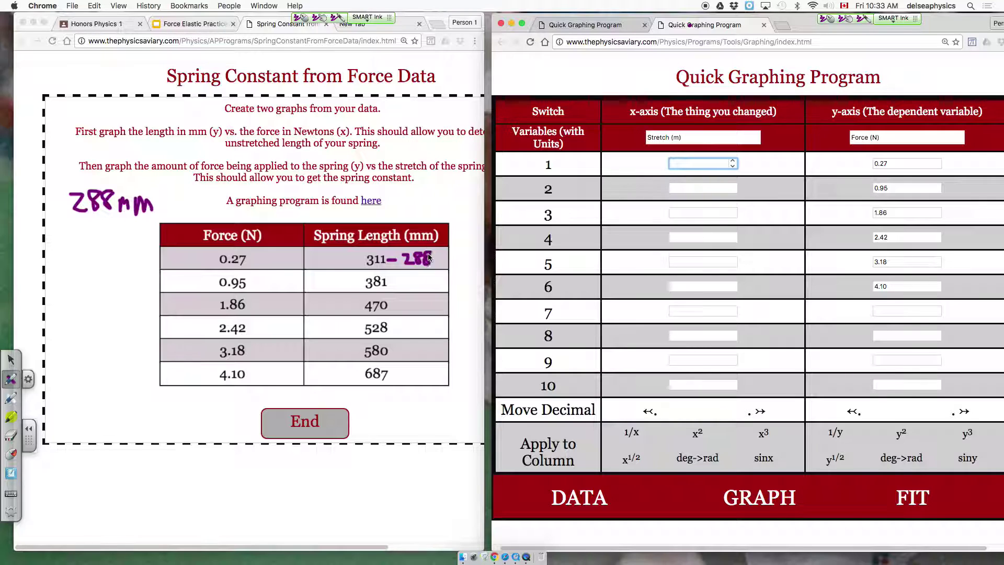
mouse_move(389, 283)
mouse_down()
mouse_move(420, 287)
mouse_move(417, 277)
mouse_move(429, 288)
mouse_move(423, 277)
mouse_move(401, 304)
mouse_move(416, 310)
mouse_move(428, 296)
mouse_up()
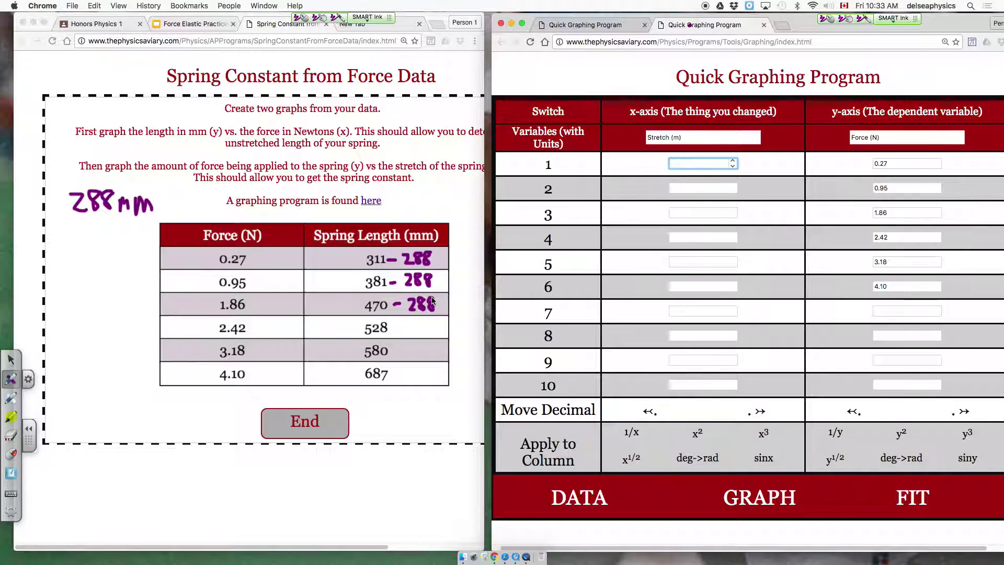
click(10, 360)
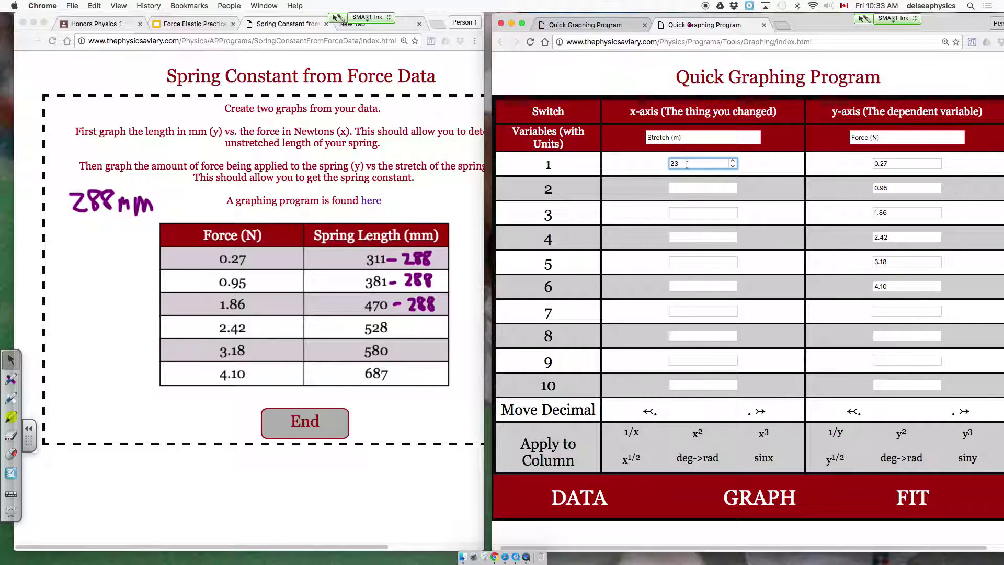
Step: Enter the remaining stretch values 93, 182, 240, 292 and 399 in the Stretch column
click(674, 188)
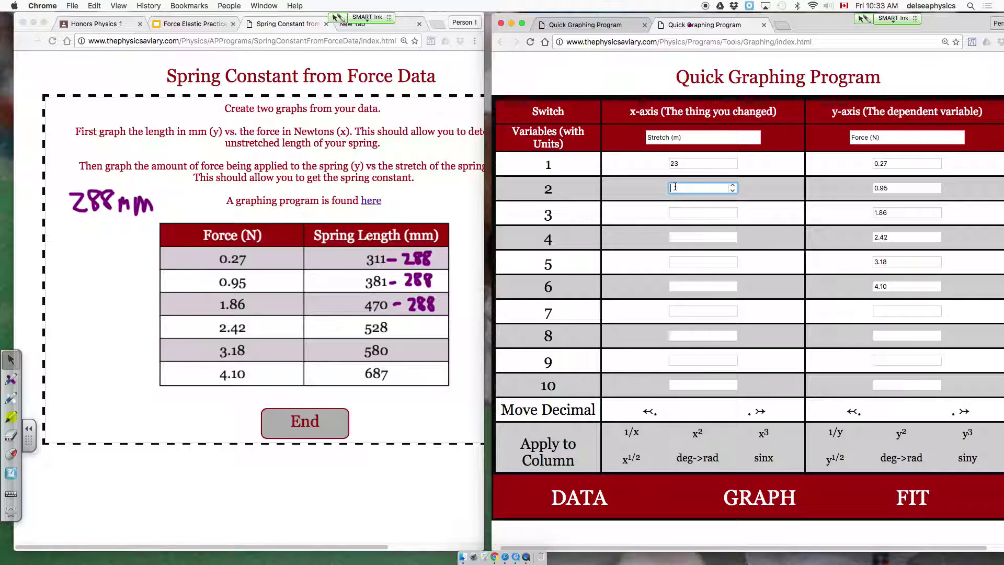
click(676, 214)
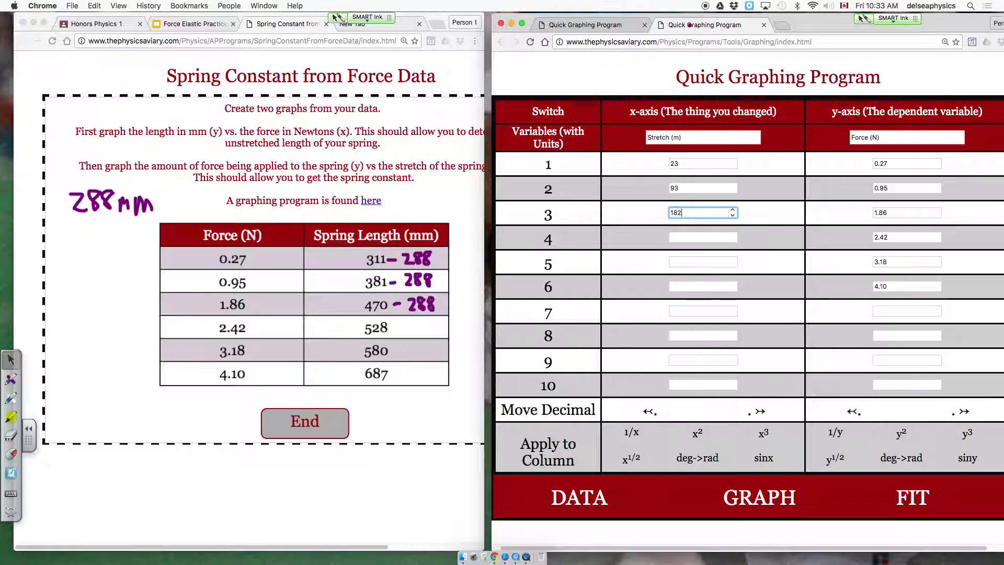
click(684, 238)
text(240)
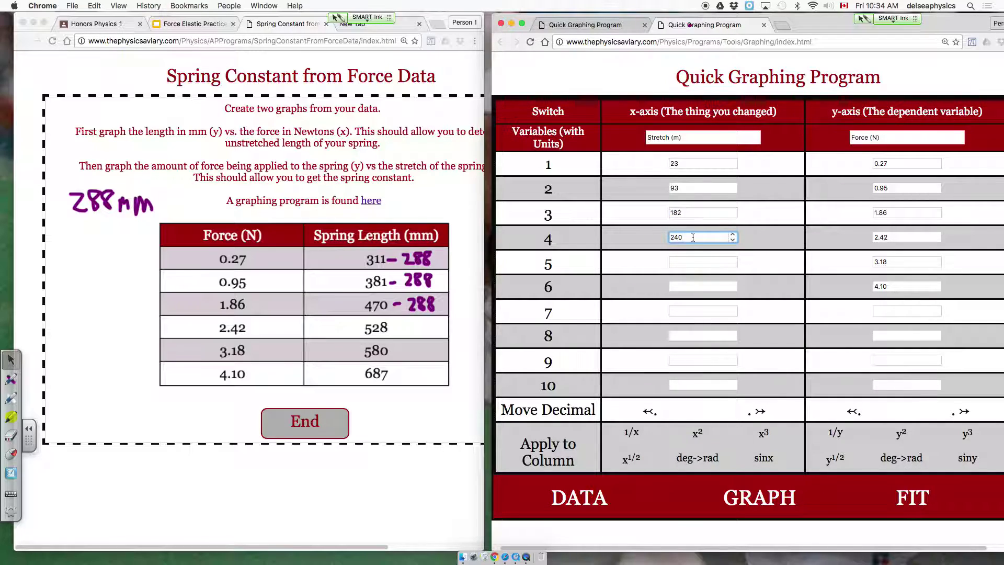
click(675, 262)
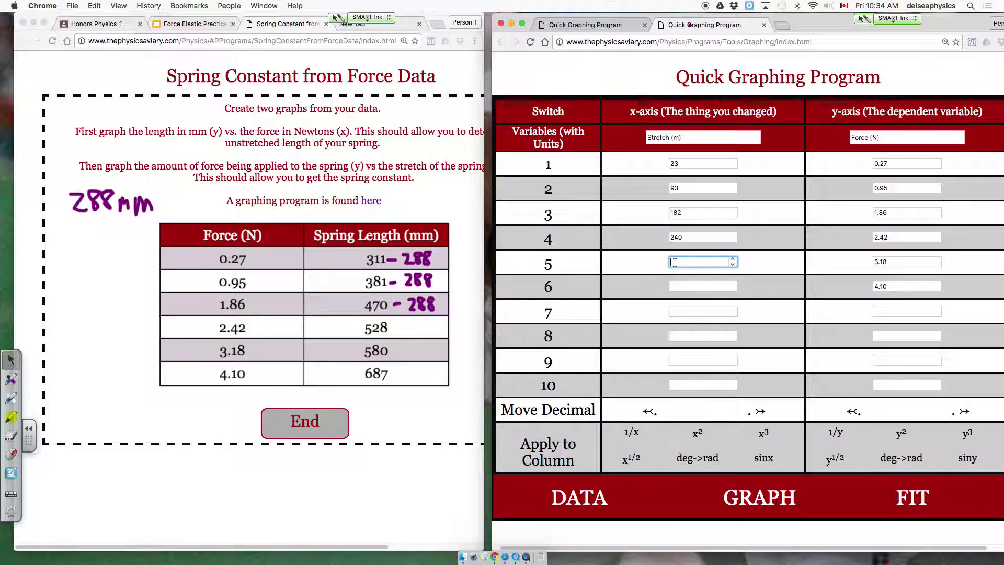
text(292)
click(683, 286)
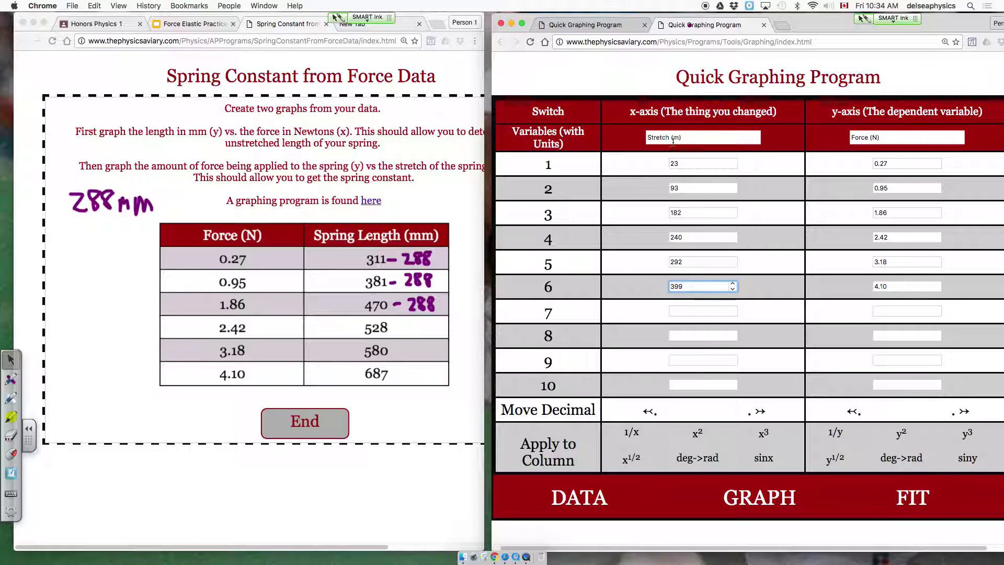
Step: Move the stretch values' decimal three places left to convert millimetres to metres
click(647, 410)
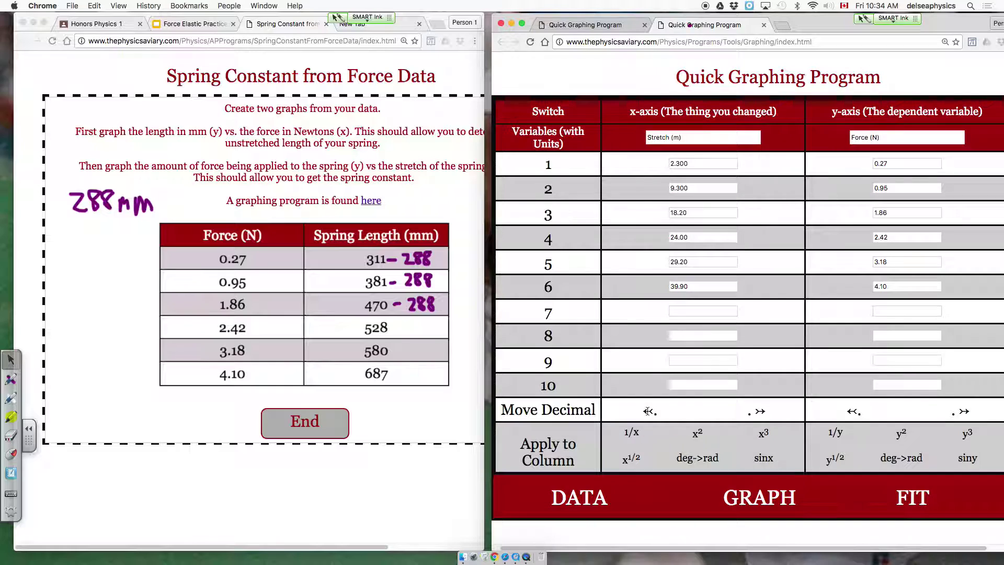
click(647, 411)
click(647, 411)
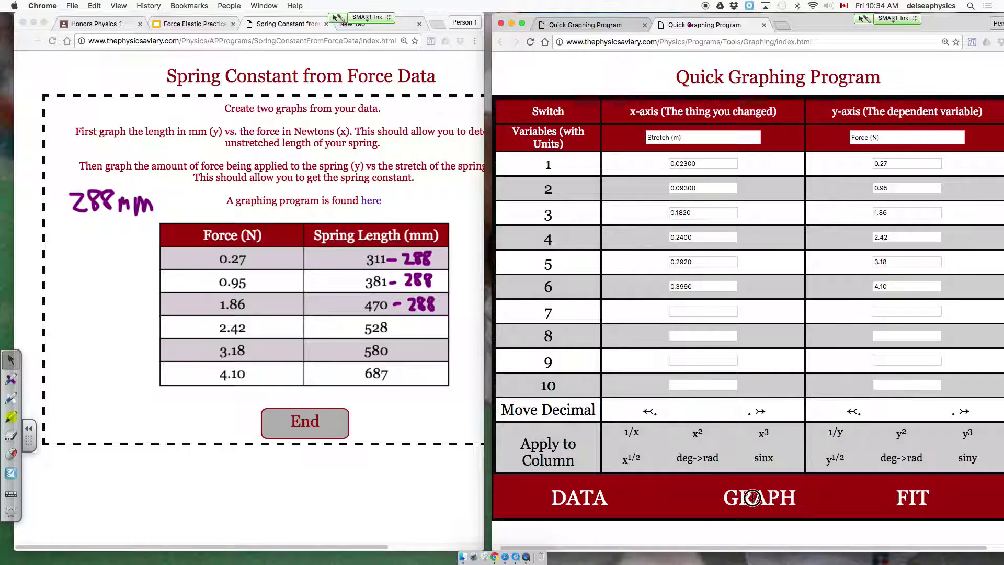
Step: Plot Force against Stretch and apply a linear fit, y = 10.37x + 0.01
click(752, 497)
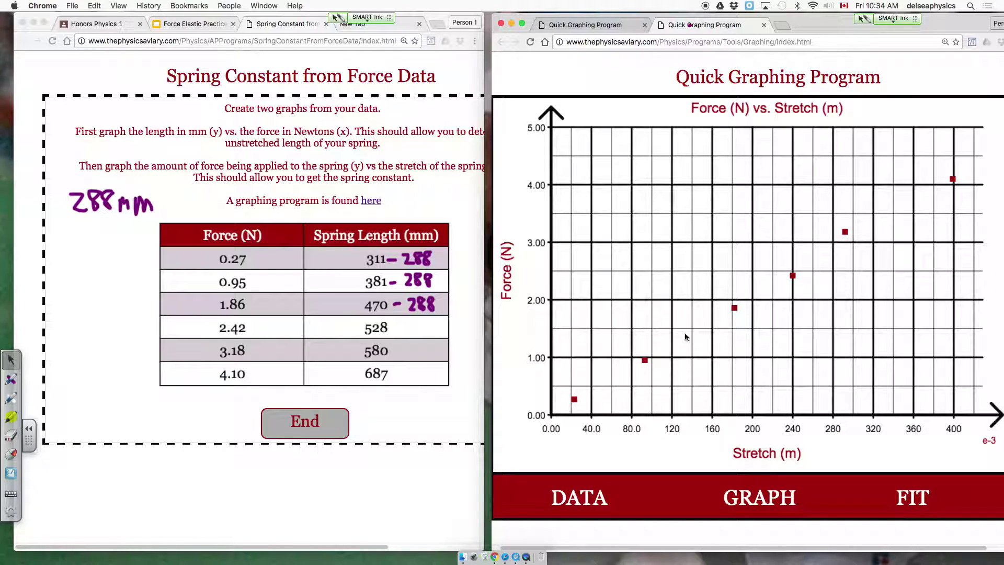
click(913, 506)
click(516, 446)
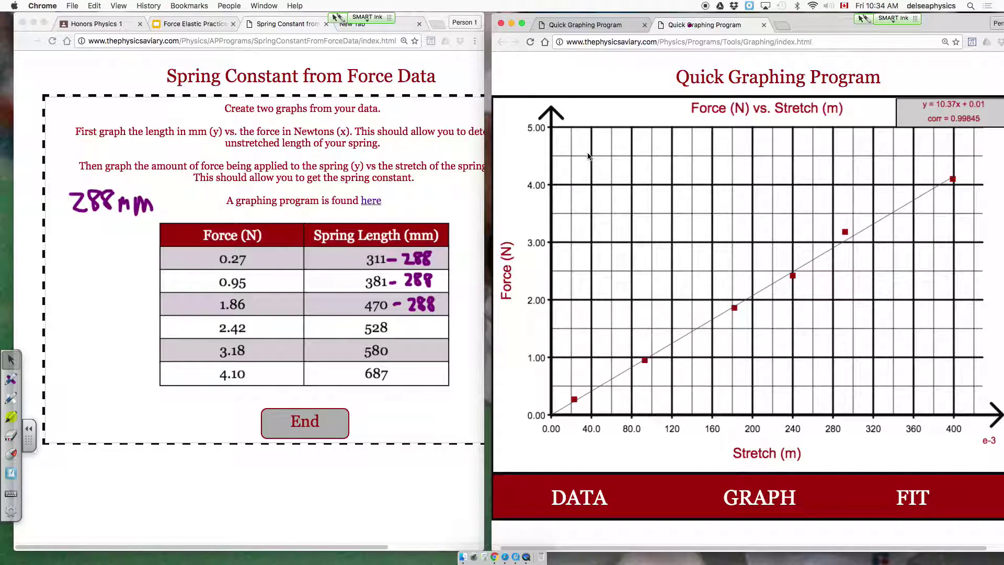
click(8, 381)
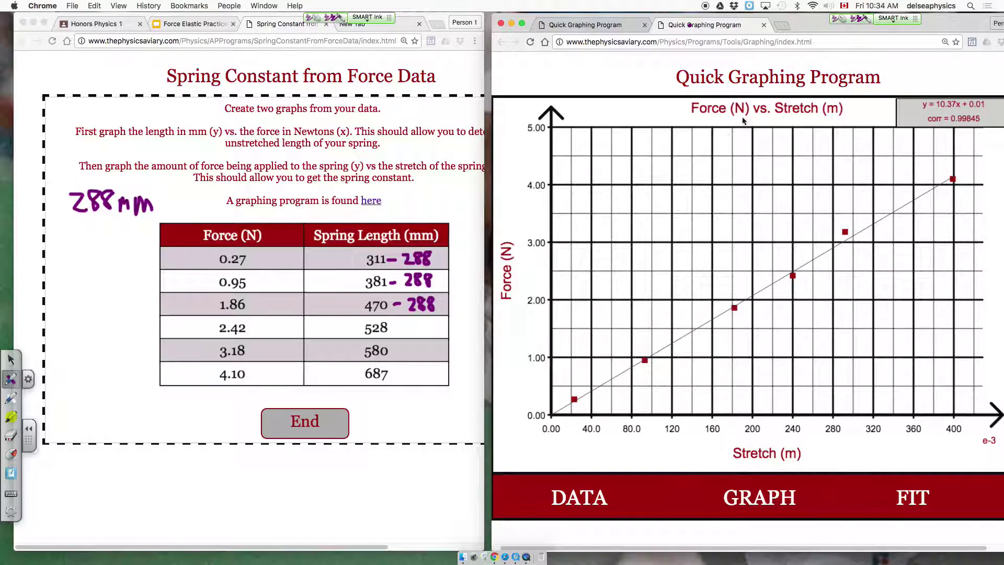
Step: Circle the 10.37 slope and handwrite 'K = 10.37 N/m' on the graph
mouse_move(924, 104)
mouse_down()
mouse_move(962, 107)
mouse_move(941, 86)
mouse_move(933, 96)
mouse_up()
mouse_move(638, 170)
mouse_down()
mouse_move(634, 215)
mouse_move(645, 184)
mouse_move(654, 217)
mouse_move(675, 191)
mouse_move(690, 208)
mouse_move(710, 201)
mouse_move(715, 181)
mouse_move(752, 168)
mouse_move(751, 199)
mouse_move(785, 177)
mouse_move(778, 202)
mouse_move(800, 174)
mouse_move(811, 187)
mouse_move(811, 172)
mouse_move(816, 201)
mouse_move(839, 200)
mouse_up()
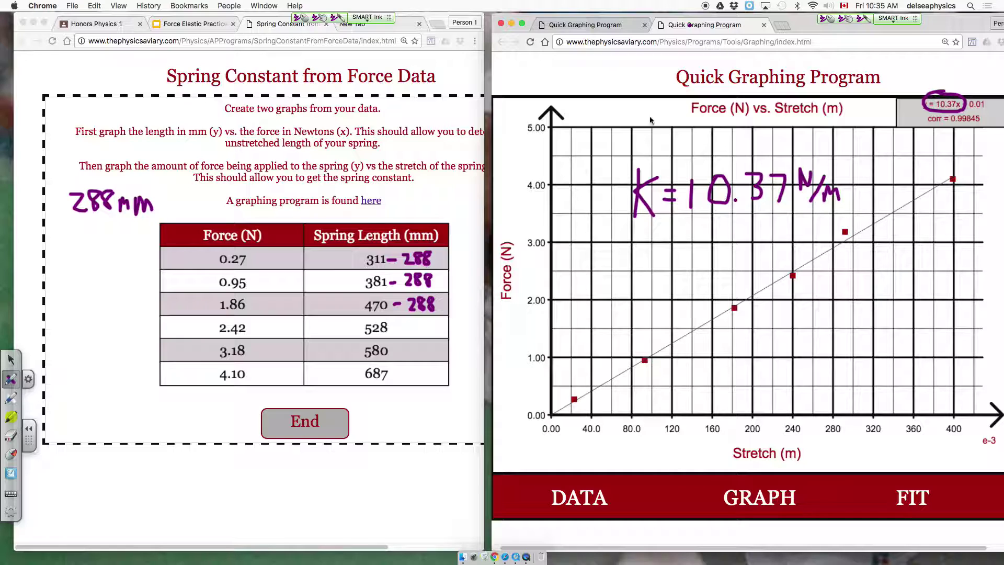
click(11, 359)
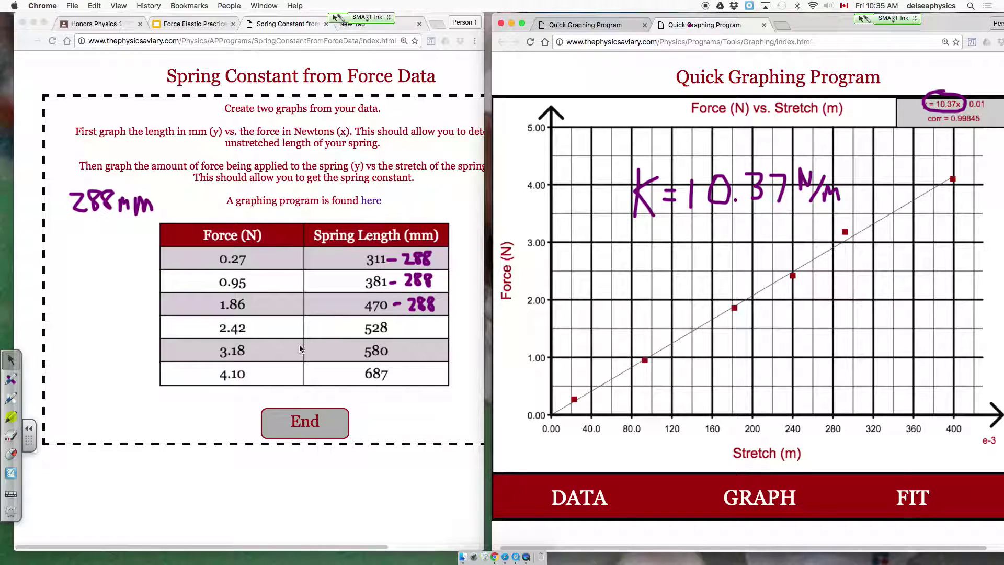
Step: End data collection, enter a name, k = 10.37 N/m and original length 288 mm, and submit
click(310, 425)
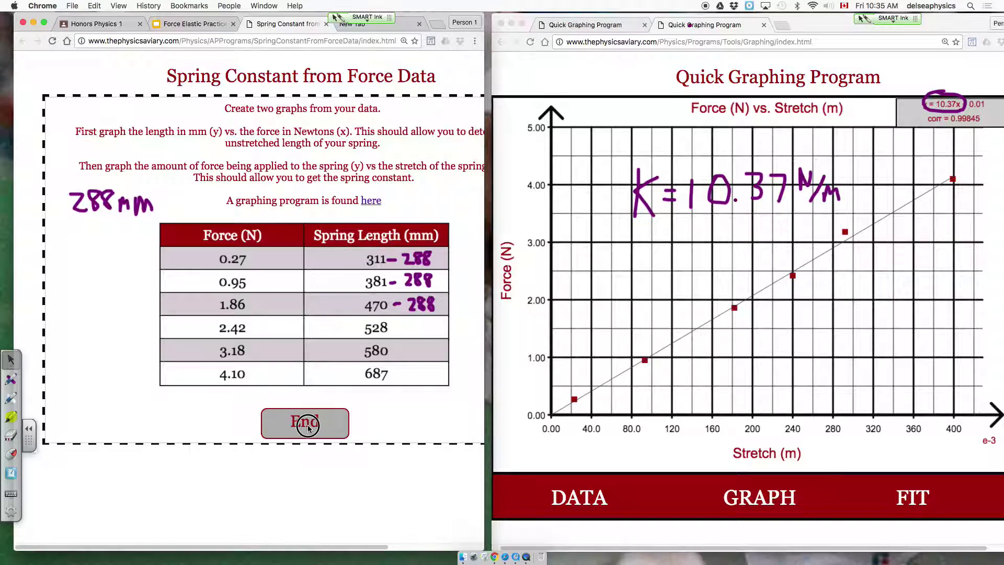
click(306, 424)
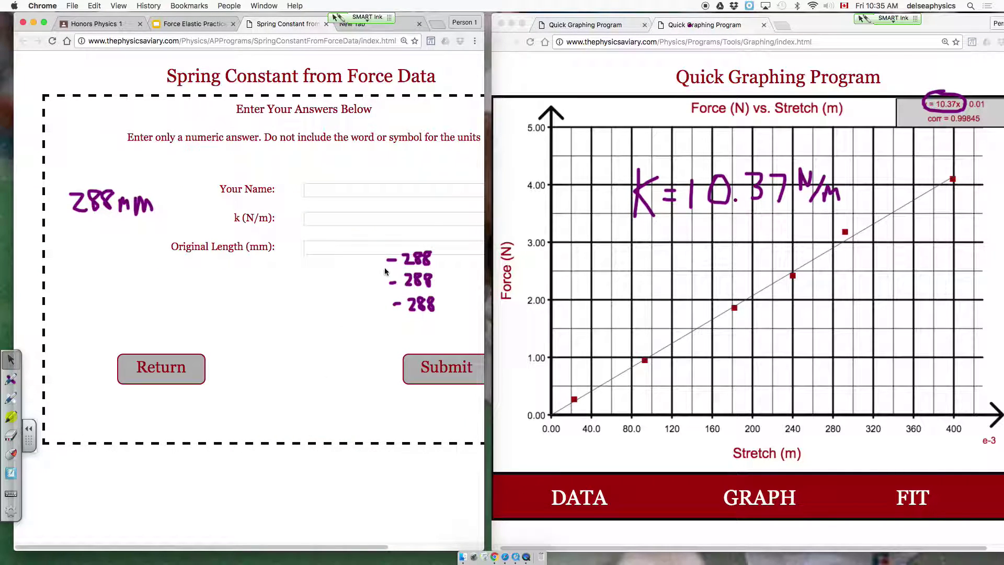
click(311, 192)
text(Answer)
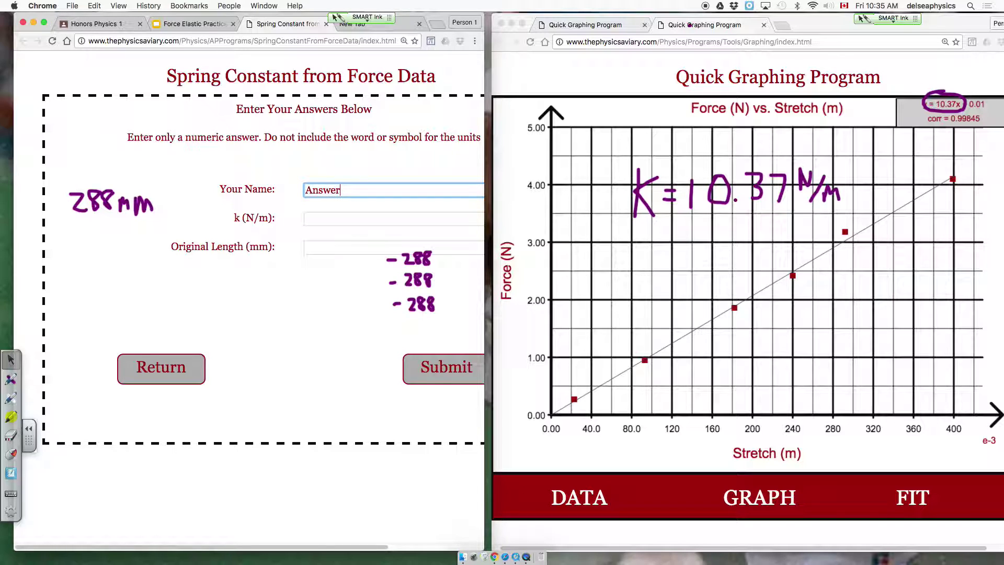
key(Tab)
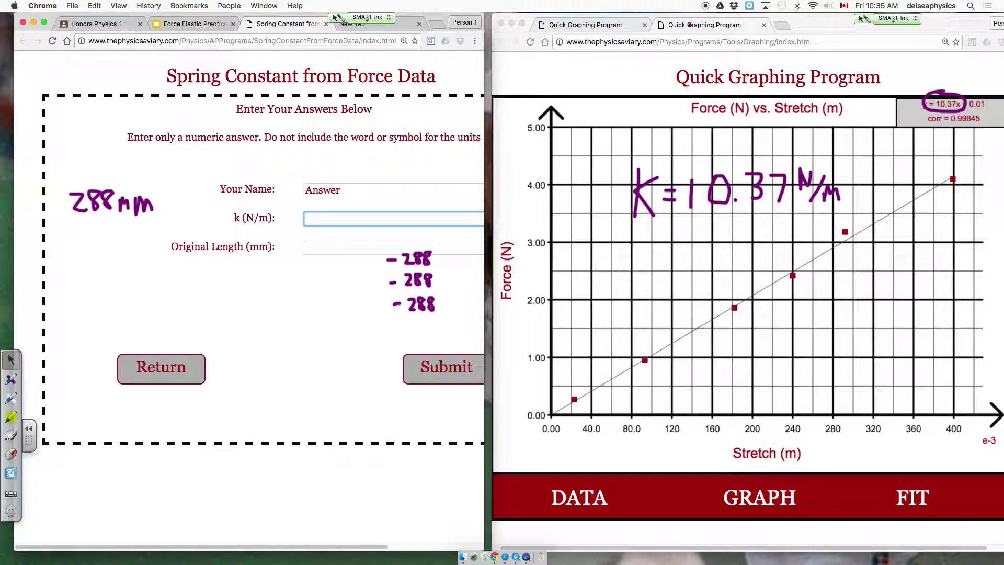
text(10.37)
click(315, 248)
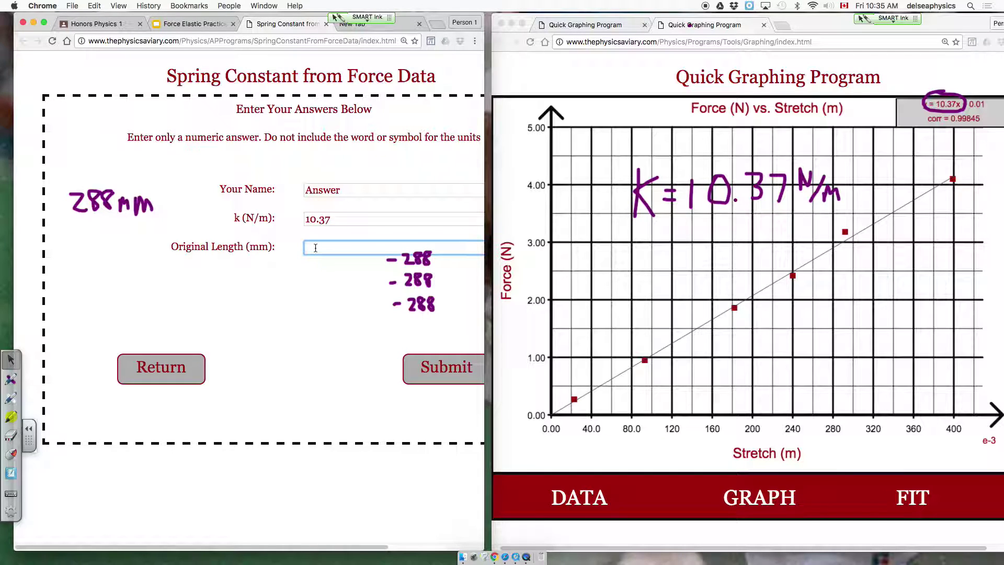
text(288)
click(449, 367)
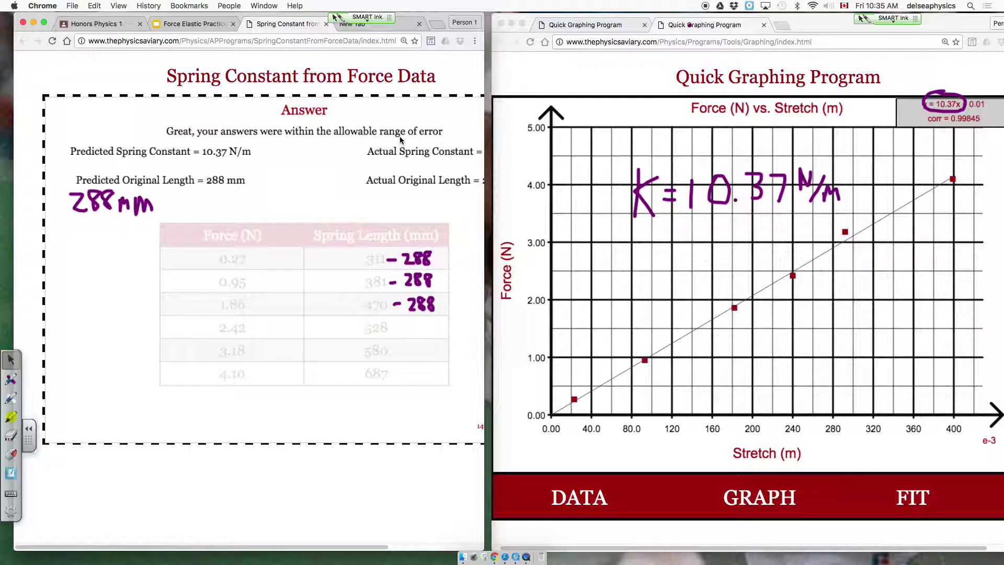
Step: Widen the assignment window to reveal actual values of 10.4 N/m and 286.0 mm
drag(480, 337, 606, 337)
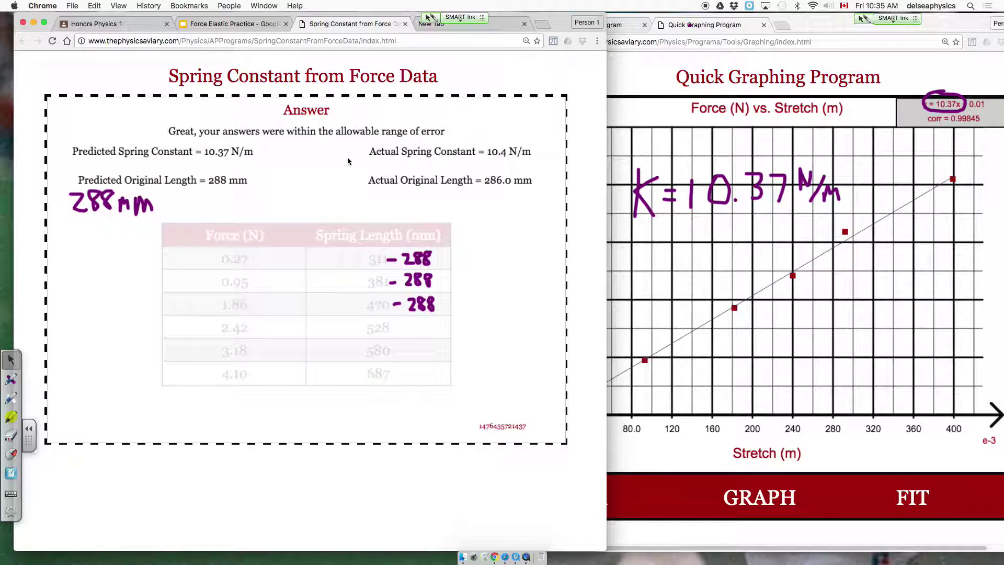